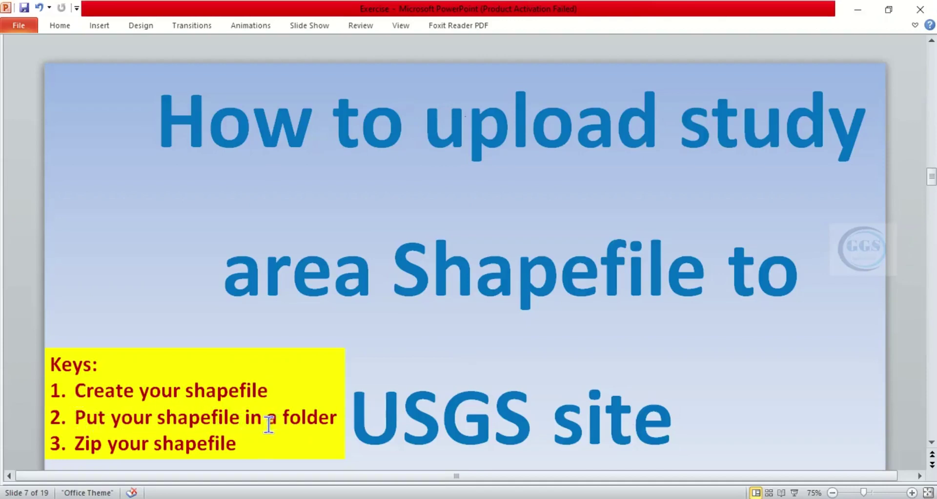
- Add the Keffi_LGA.shp shapefile from the BASH folder to the map as a layer
drag(238, 444, 91, 445)
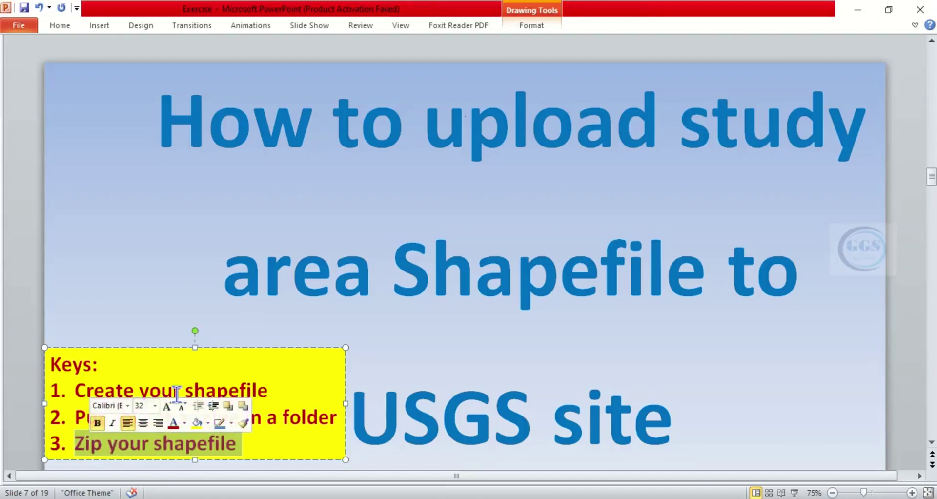
click(260, 389)
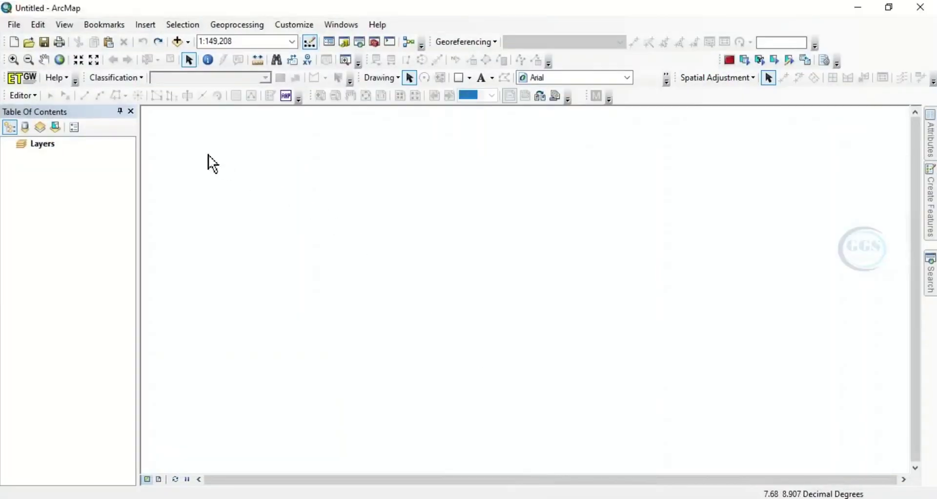
click(176, 42)
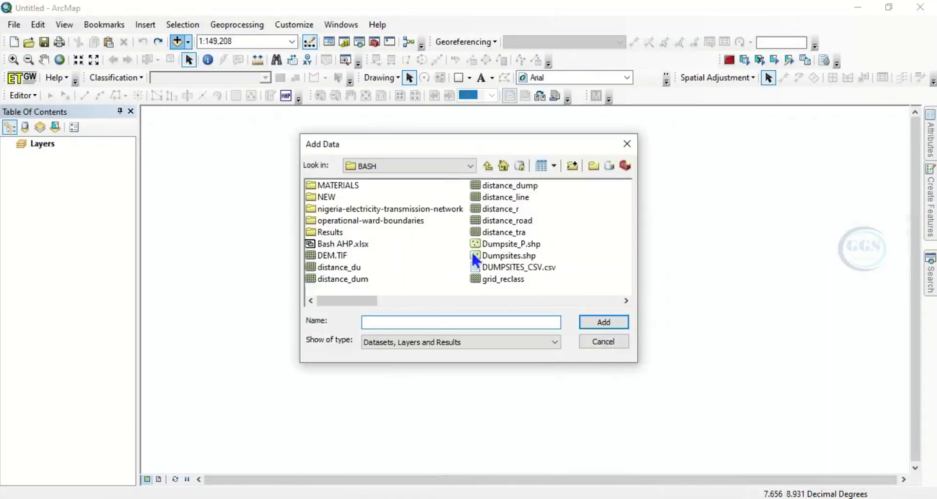
scroll(561, 258, down, 3)
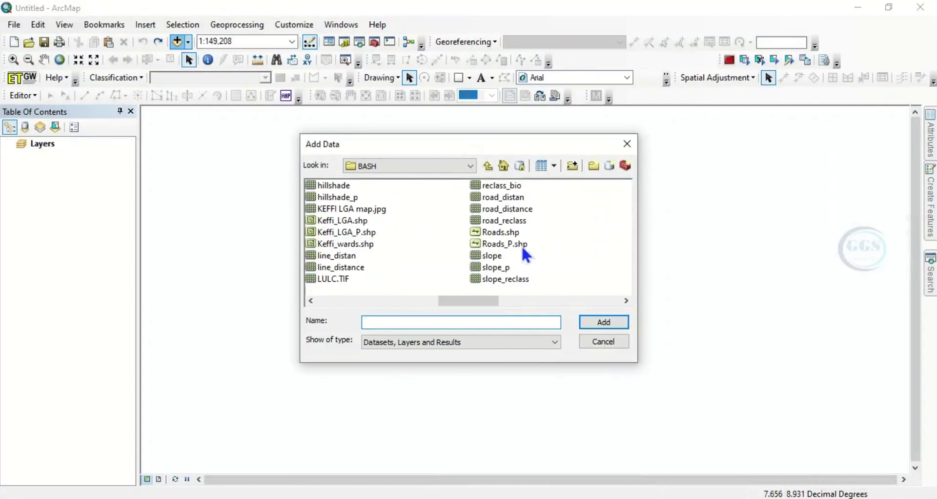
click(343, 222)
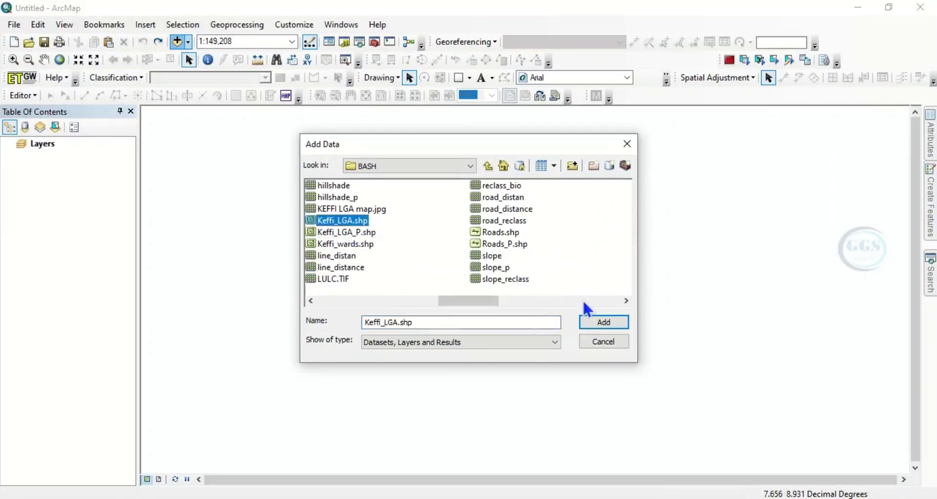
click(598, 323)
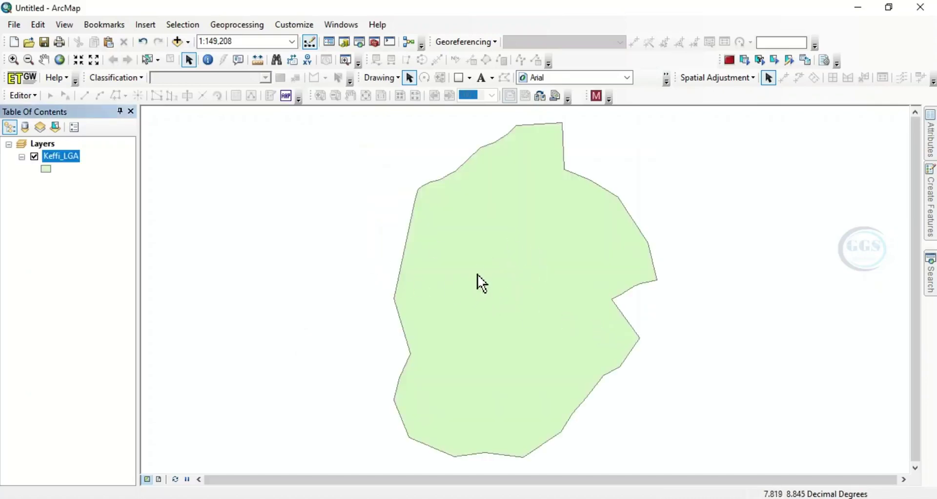
- Give the Keffi_LGA symbol a Hollow fill with a red outline of width 3
click(46, 168)
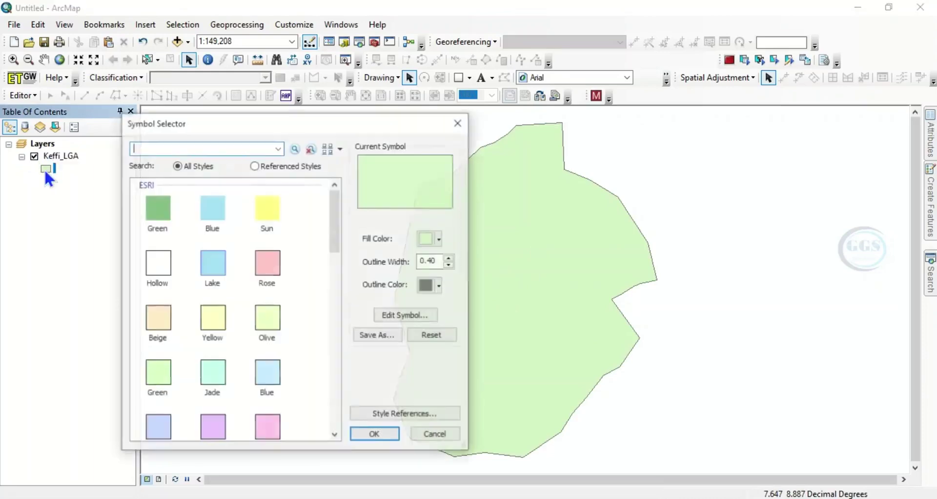
click(158, 262)
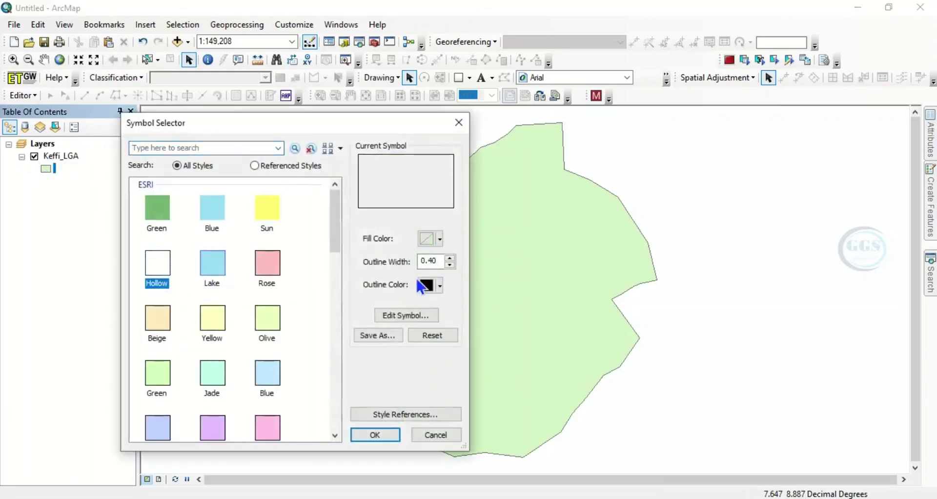
click(452, 258)
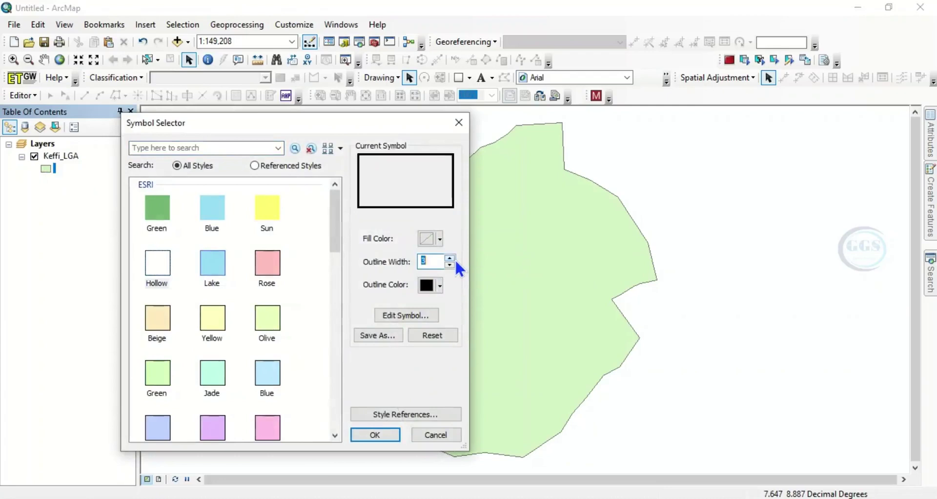
click(440, 285)
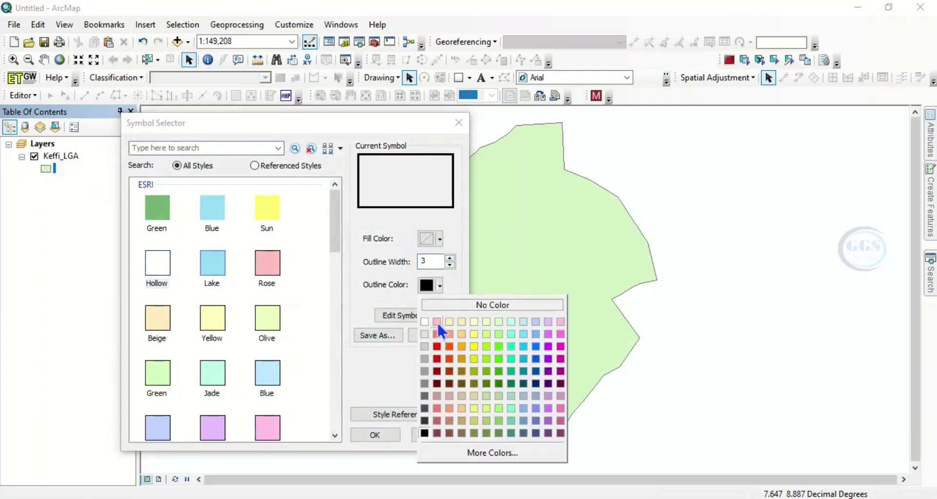
click(437, 347)
click(377, 435)
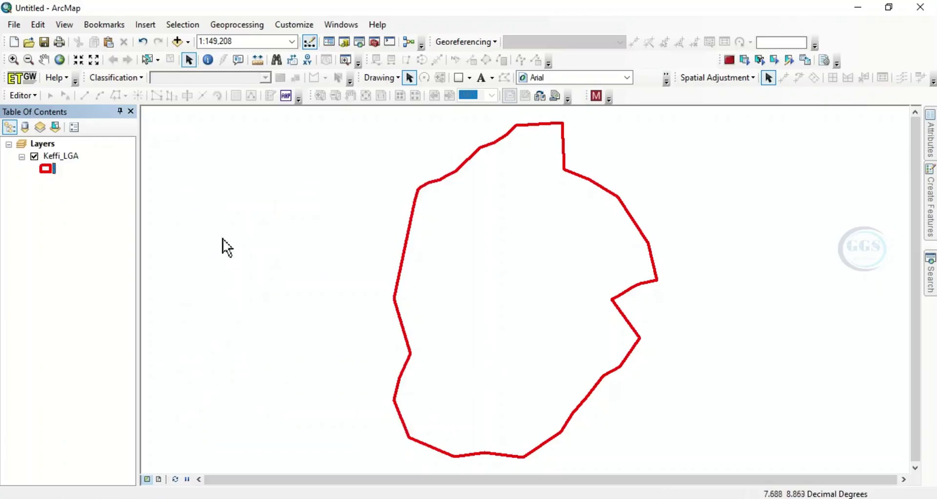
- Label the Keffi_LGA features with 'Keffi', then minimize PowerPoint and ArcMap
right_click(56, 157)
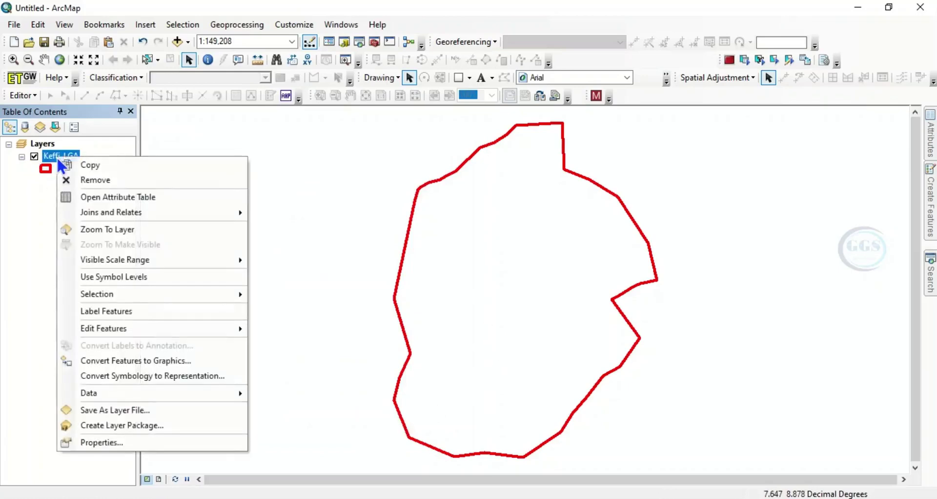
click(103, 315)
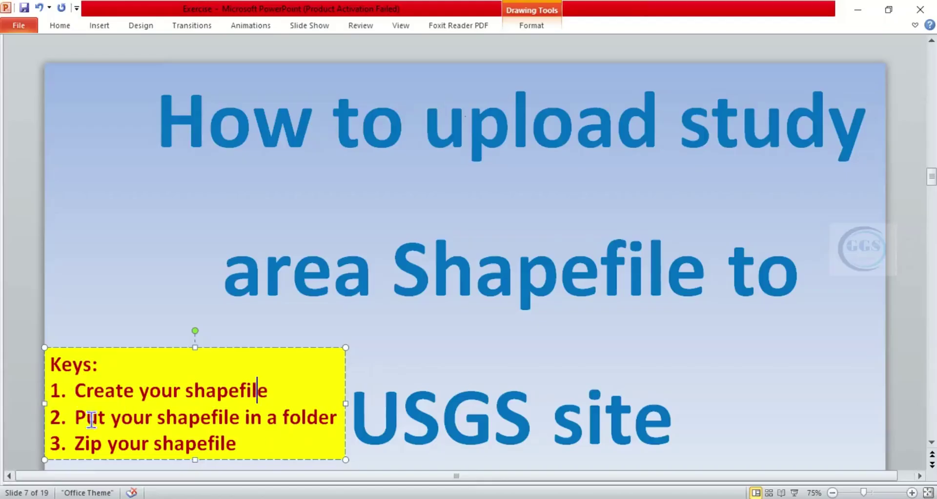
drag(77, 418, 327, 433)
click(859, 10)
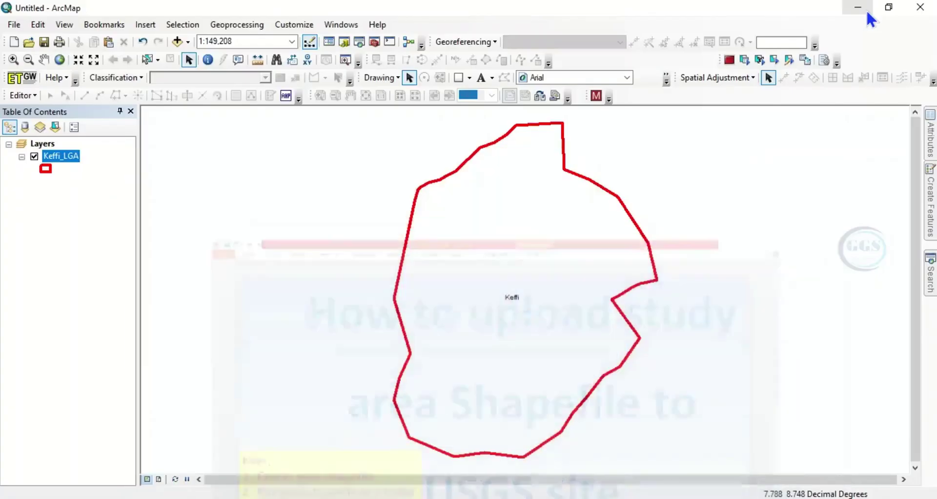
click(857, 10)
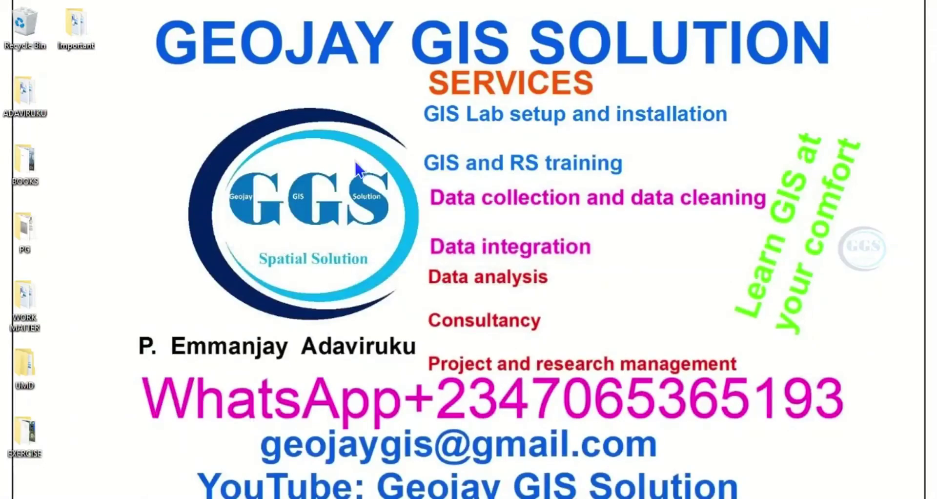
- Create a new folder on the desktop named 'Study area'
right_click(83, 105)
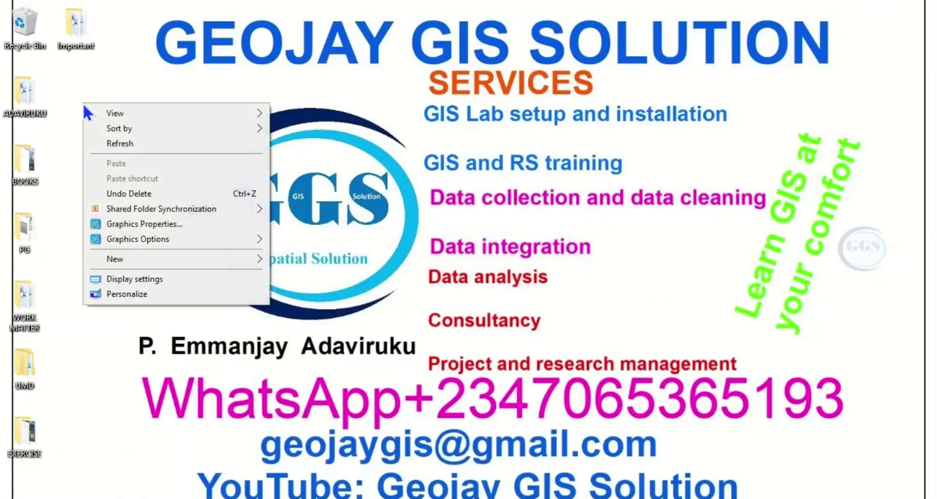
mouse_move(120, 259)
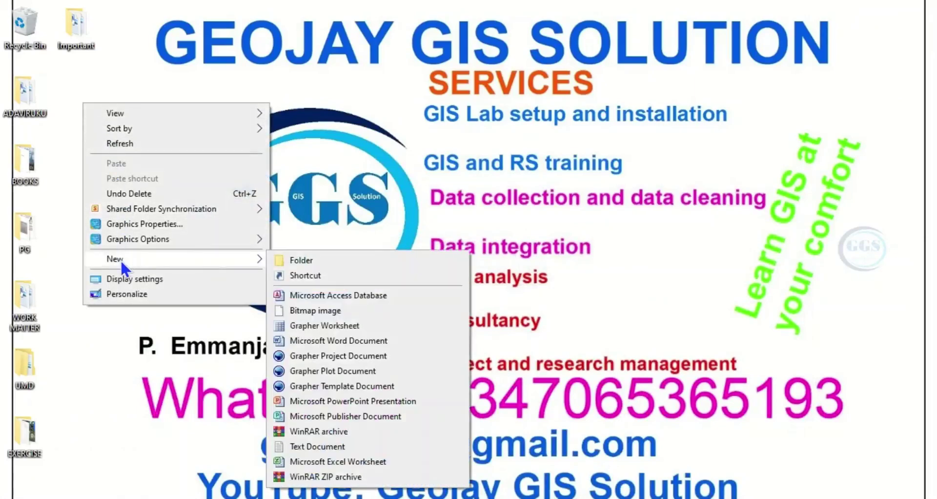
click(305, 259)
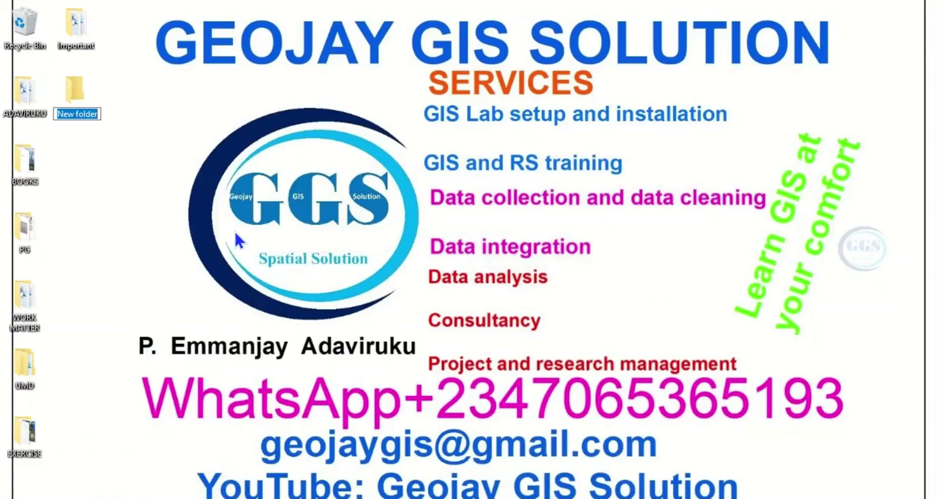
text(Study area)
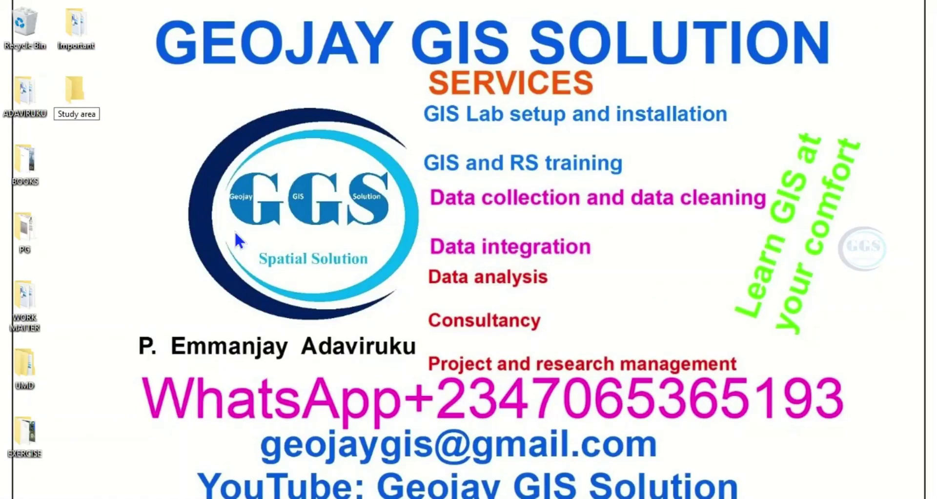
key(Return)
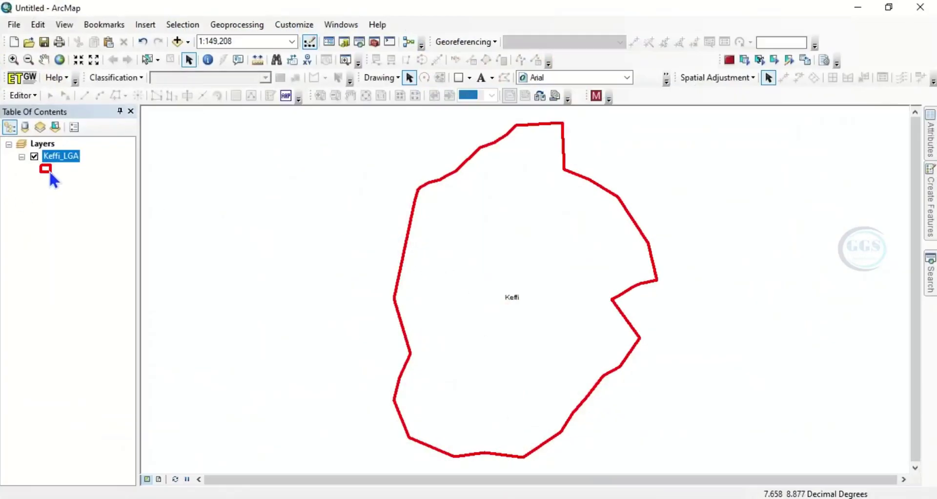
- Export the Keffi_LGA data, setting the output location to the Desktop's Study area folder
right_click(61, 160)
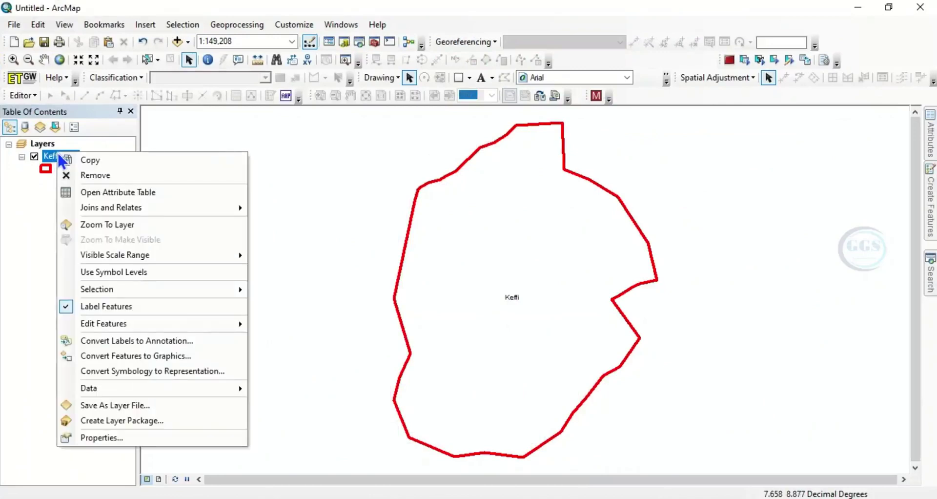
mouse_move(138, 382)
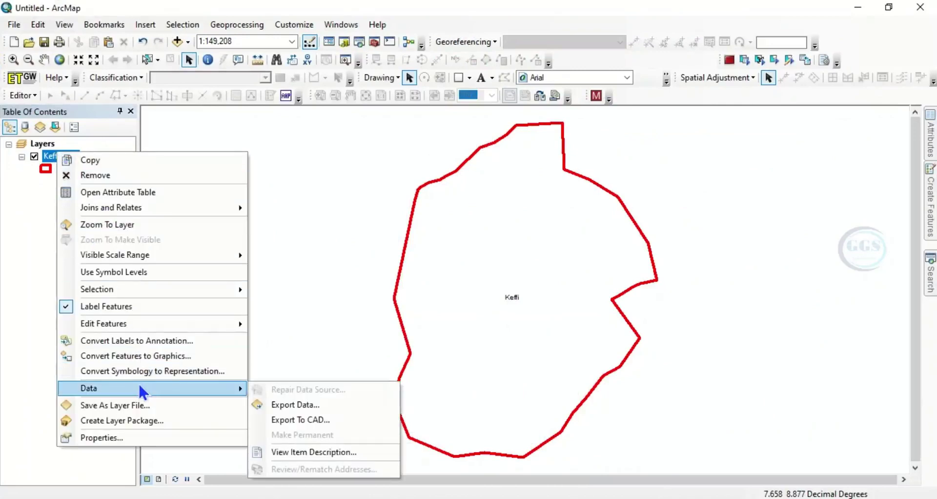
click(297, 406)
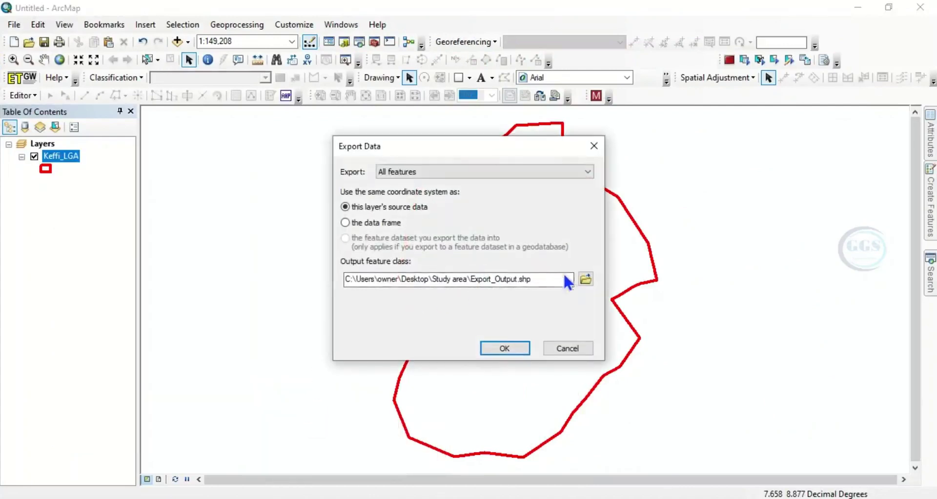
click(585, 280)
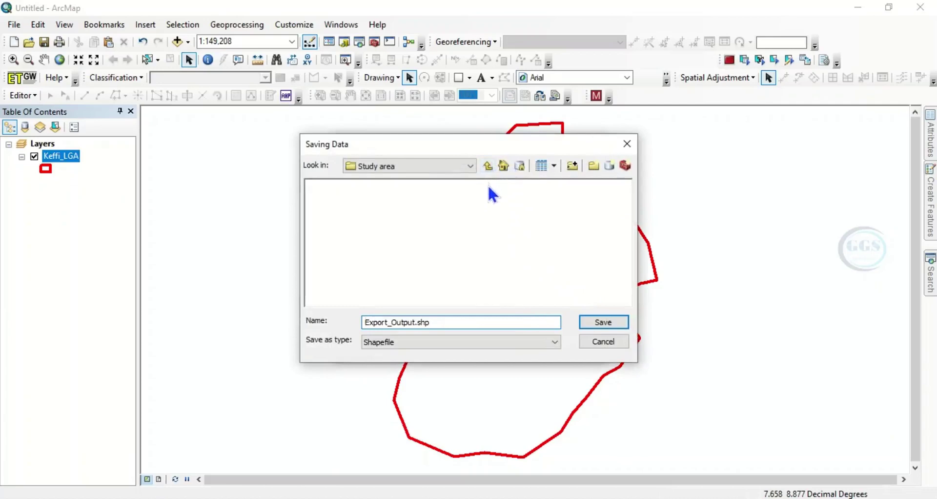
click(485, 166)
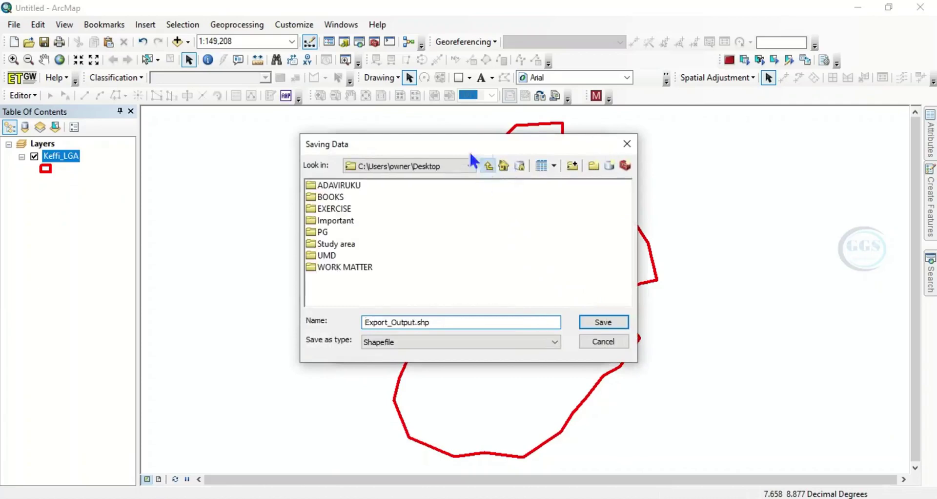
double_click(331, 244)
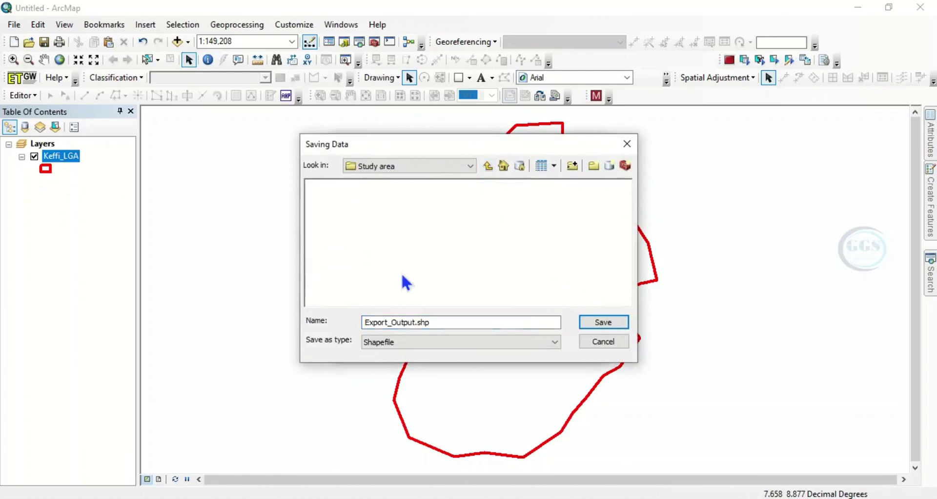
- Name the output Study_area.shp and export all features without adding them to the map
double_click(432, 322)
text(S)
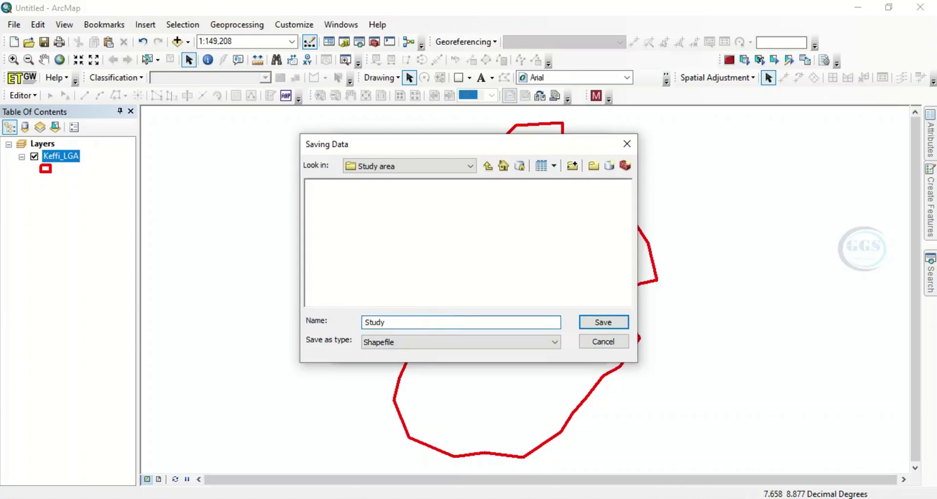
text(tudy_area)
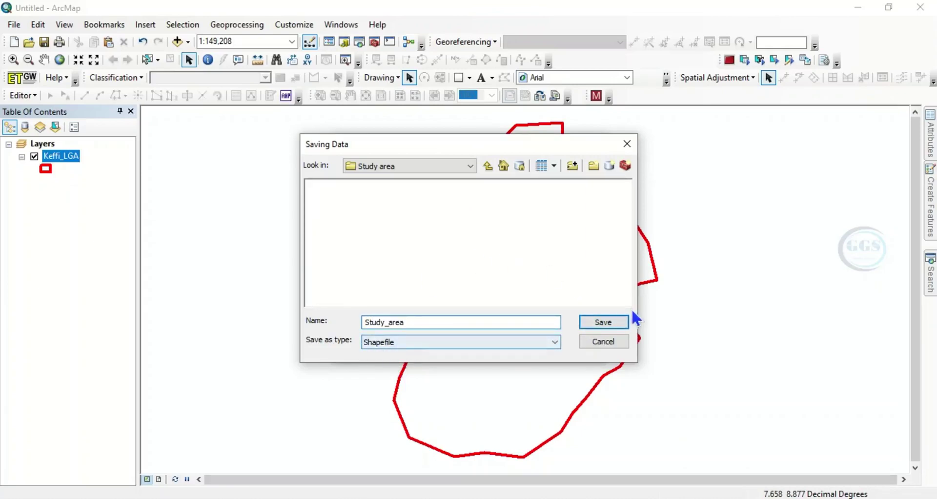
click(605, 322)
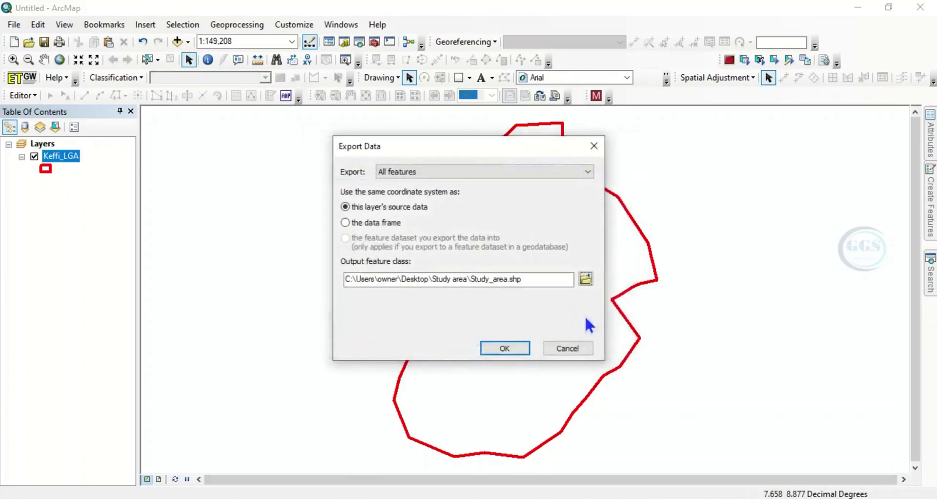
click(505, 348)
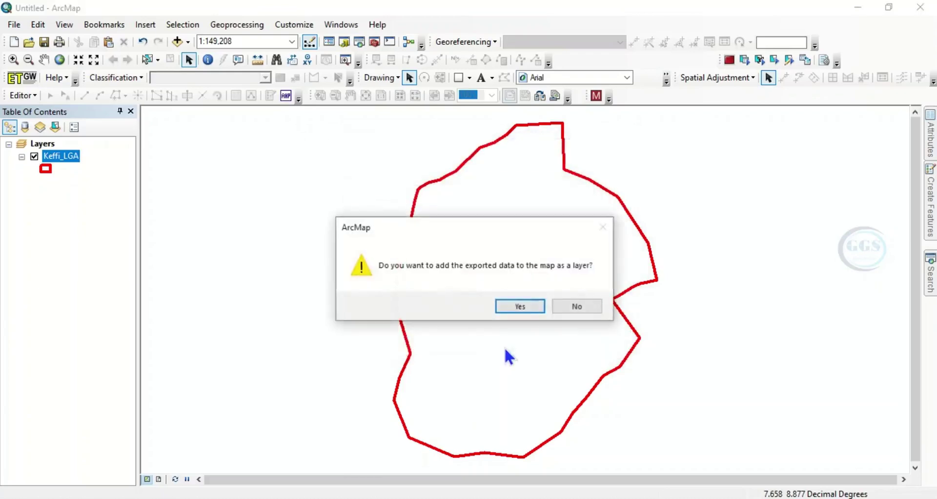
click(570, 306)
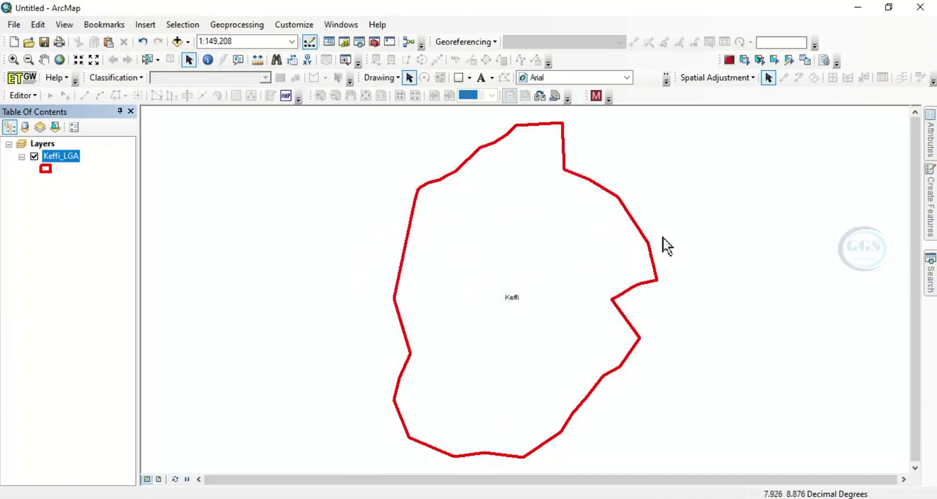
click(857, 6)
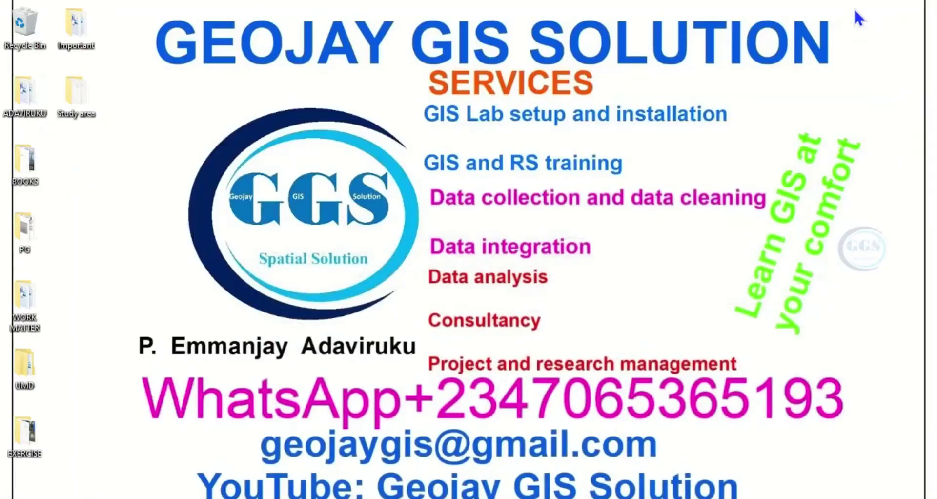
- Open the Study area folder to view the Study_area files, then close the EarthExplorer tab
double_click(78, 112)
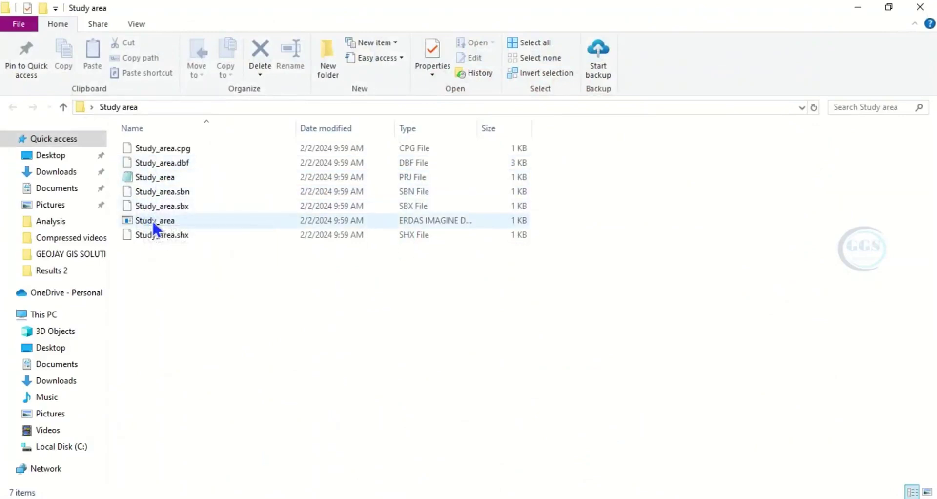
click(171, 222)
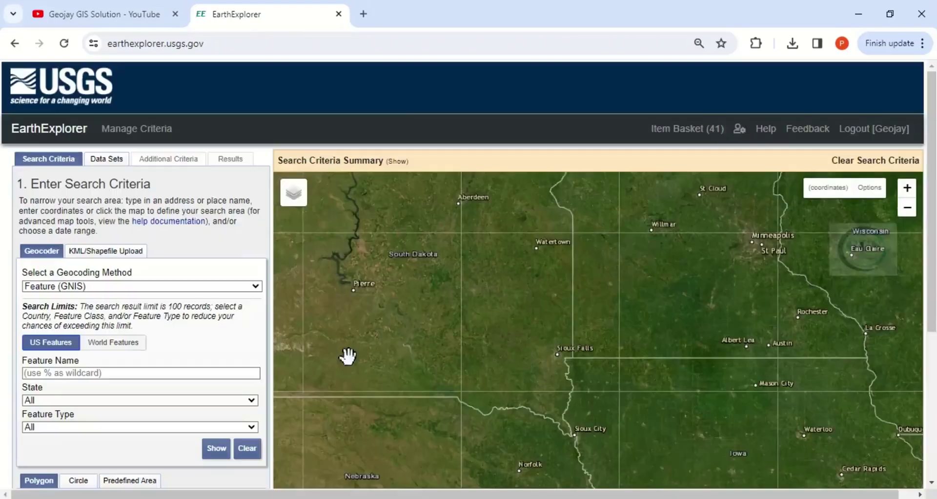
click(338, 14)
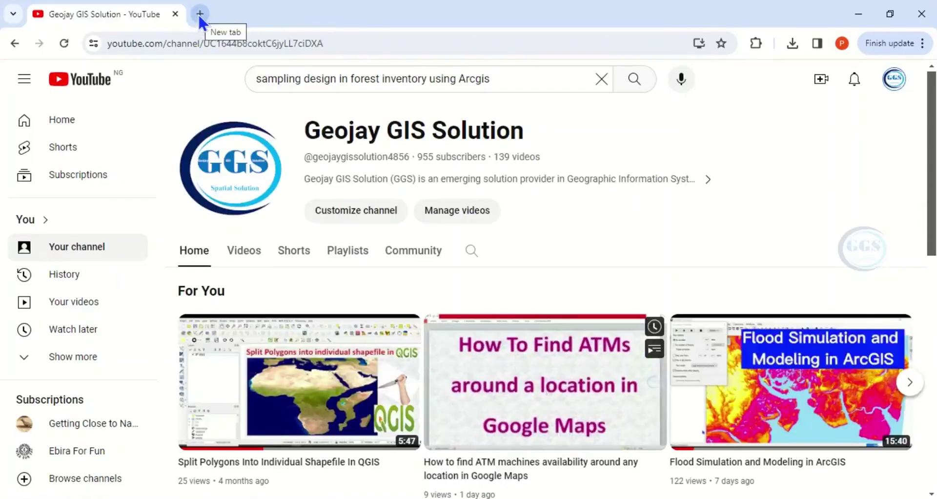
- Open a new Chrome tab and go to earthexplorer.usgs.gov
click(199, 14)
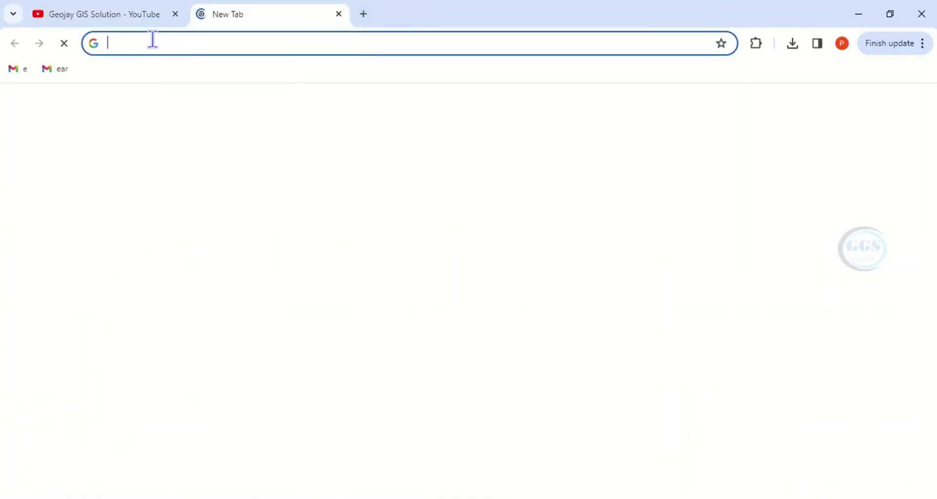
click(161, 53)
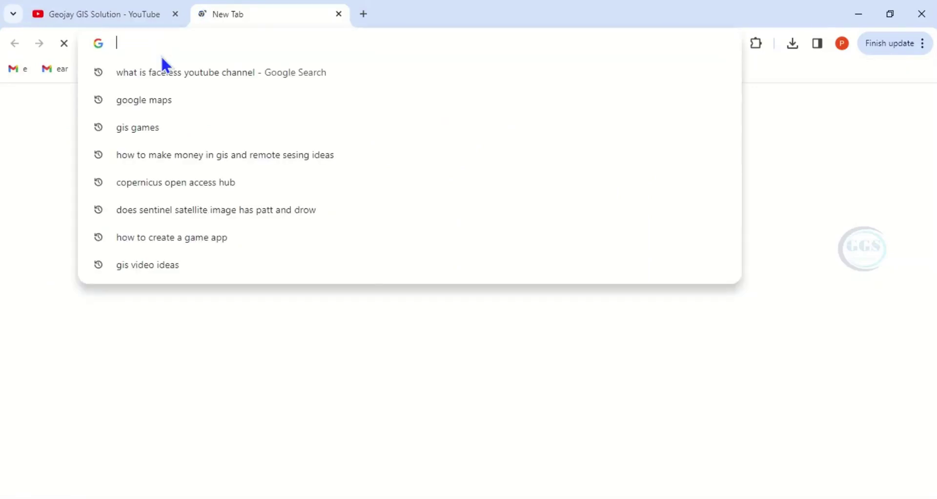
text(Eart)
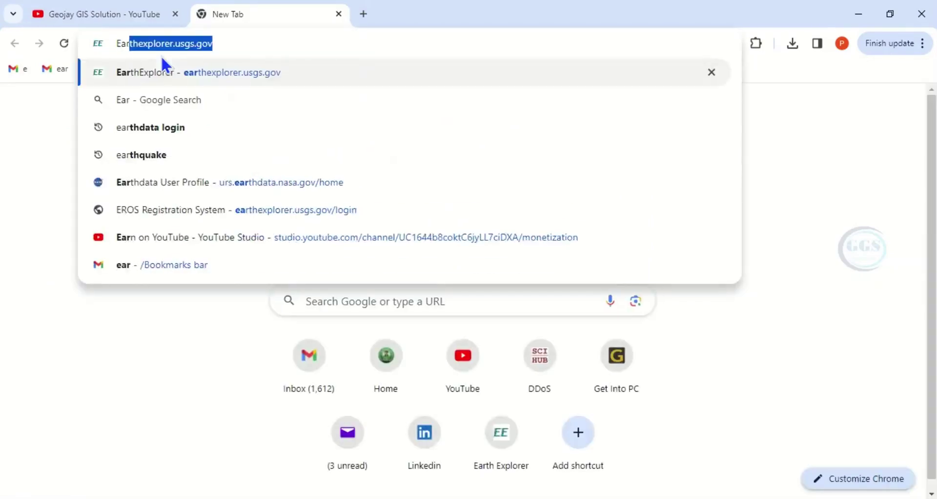
text(h)
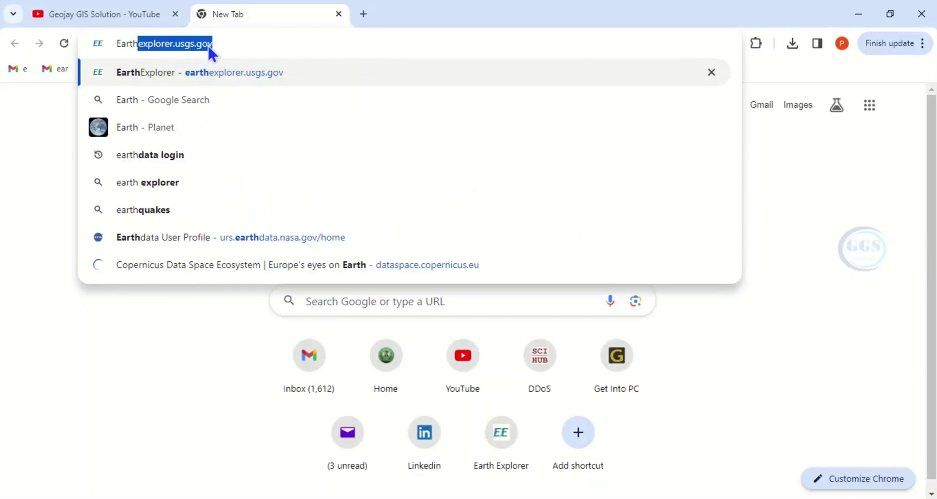
click(215, 42)
drag(216, 43, 113, 41)
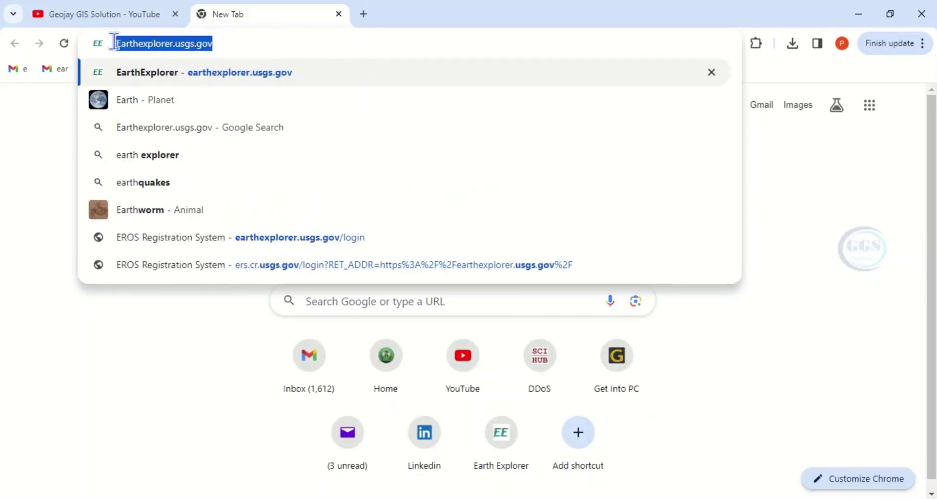
click(225, 47)
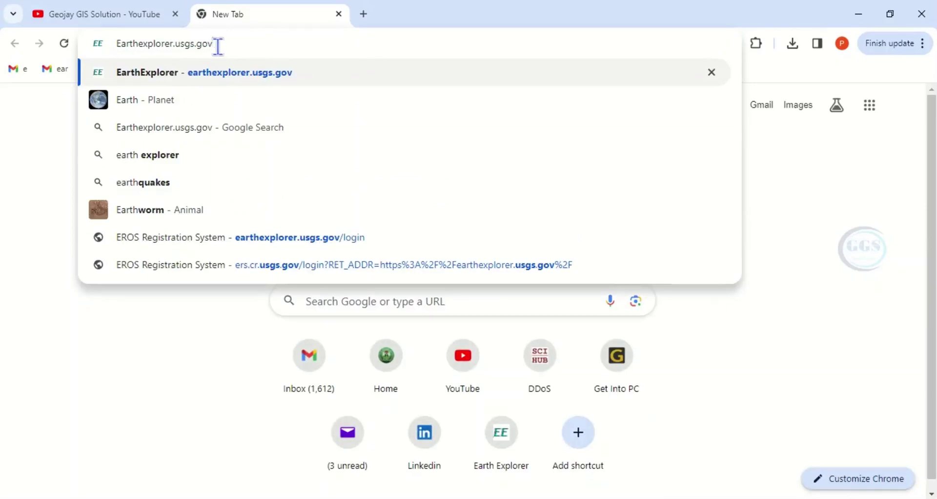
key(Return)
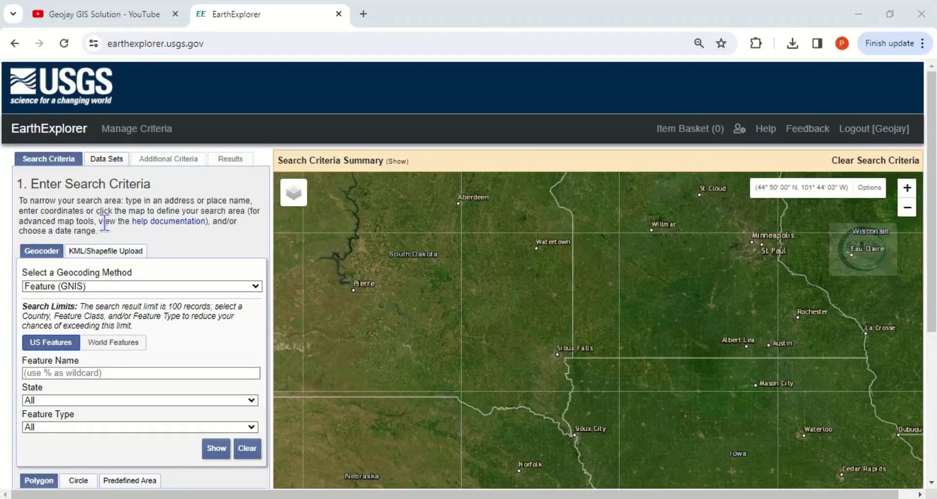
- Switch the search criteria to KML/Shapefile Upload with Shapefile as the file format
click(103, 252)
click(70, 296)
click(44, 319)
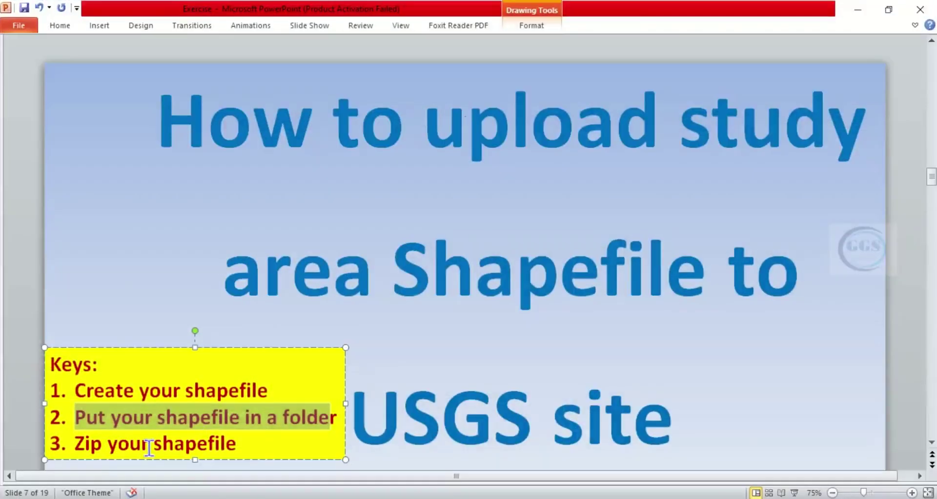
click(175, 444)
drag(242, 444, 74, 444)
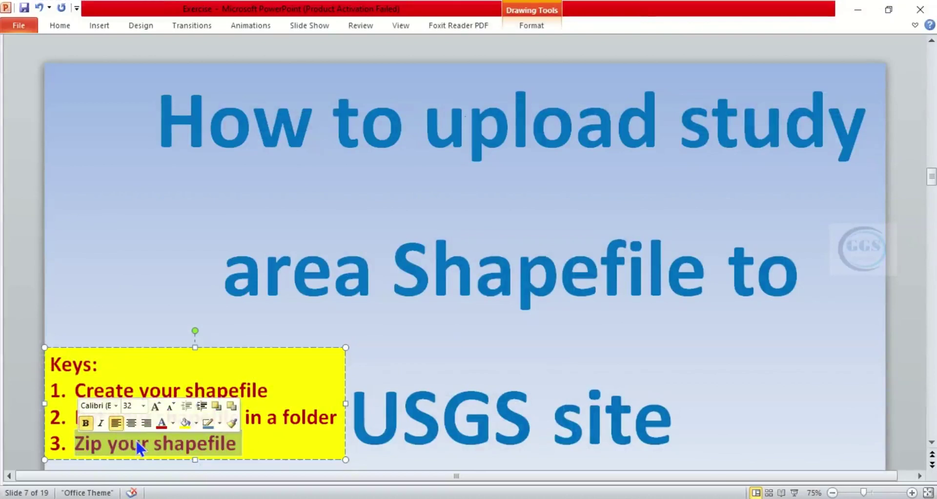
click(148, 445)
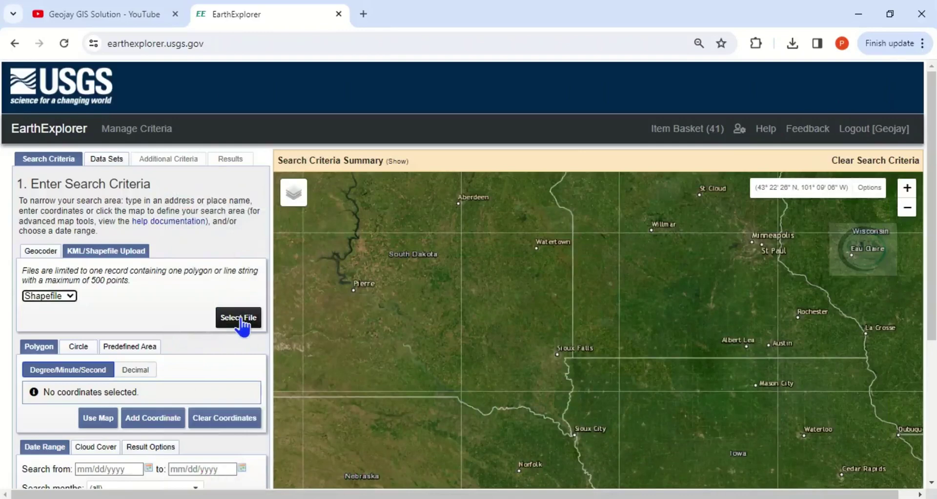
click(240, 318)
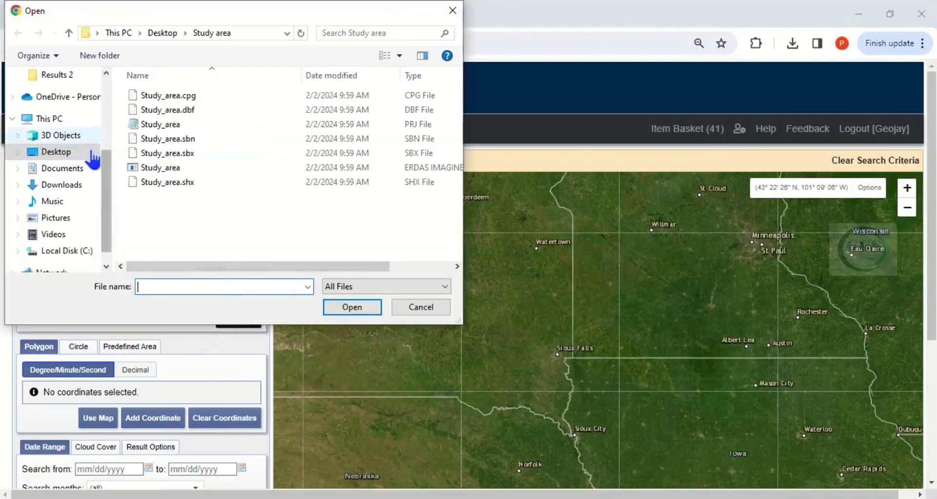
- Upload the unzipped Study_area shapefile from Desktop > Study area, then dismiss the failure message
click(62, 155)
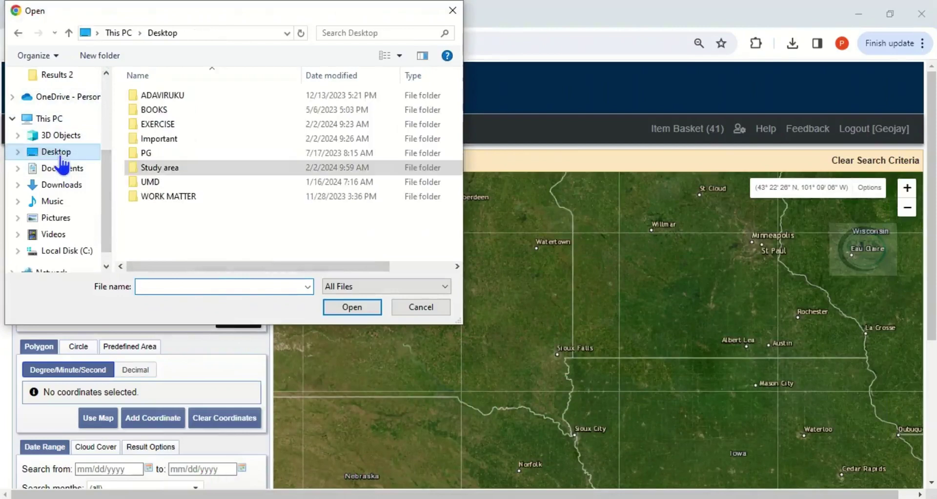
click(166, 168)
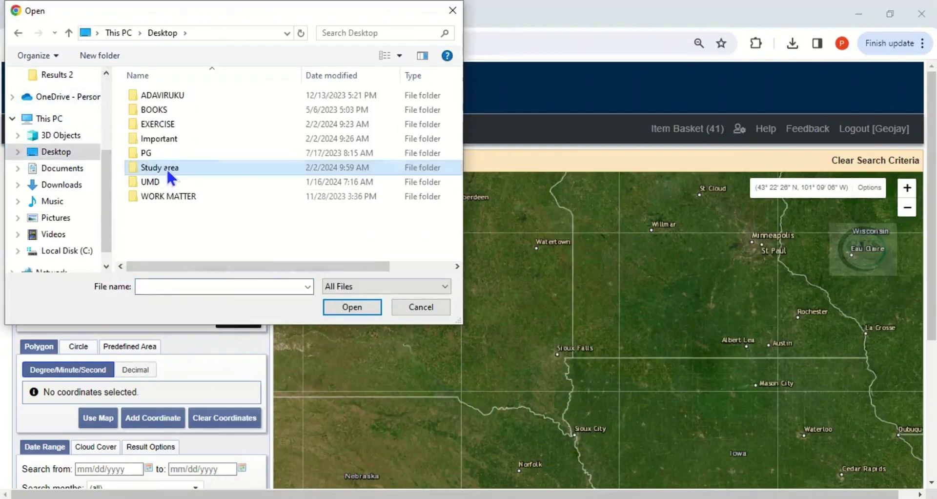
double_click(166, 168)
click(163, 165)
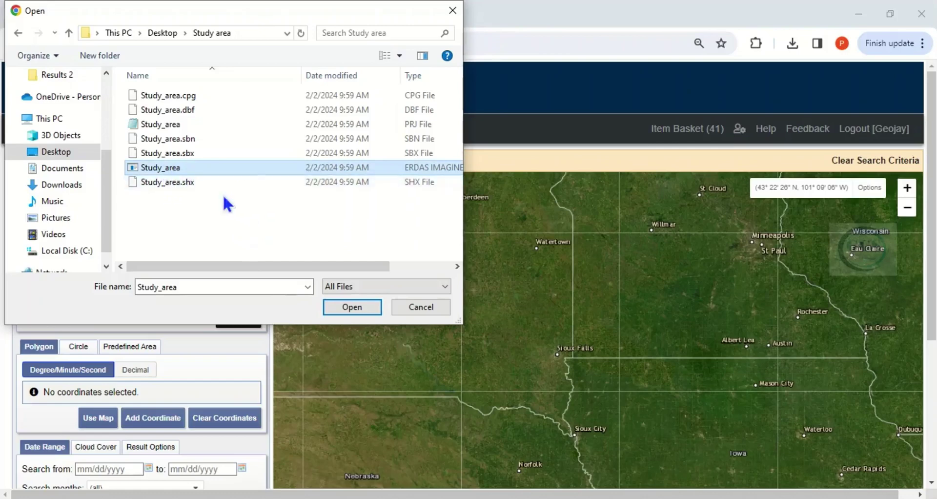
click(352, 308)
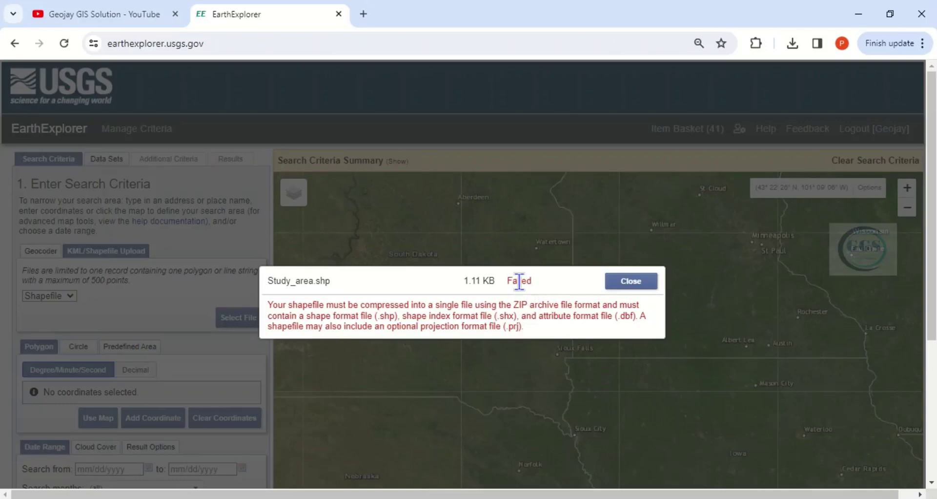
click(635, 284)
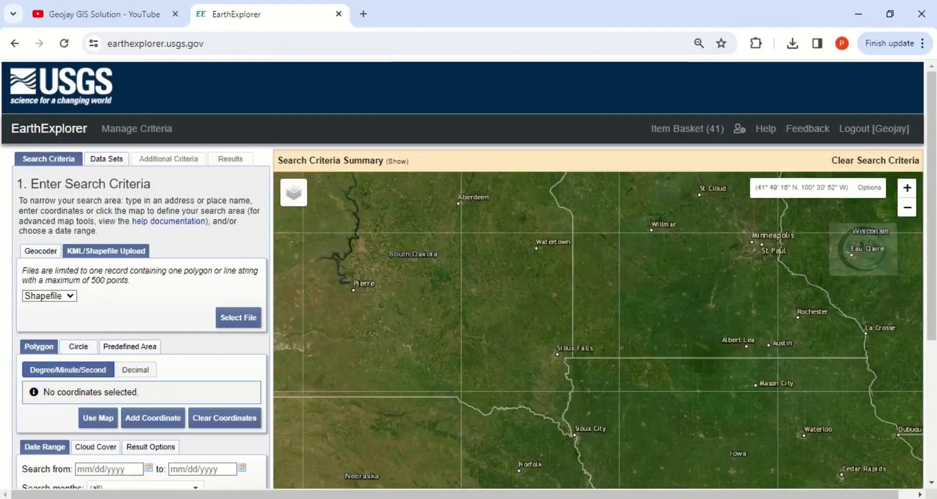
- Pack all seven Study_area files into a Study_area ZIP archive inside the Study area folder
click(858, 14)
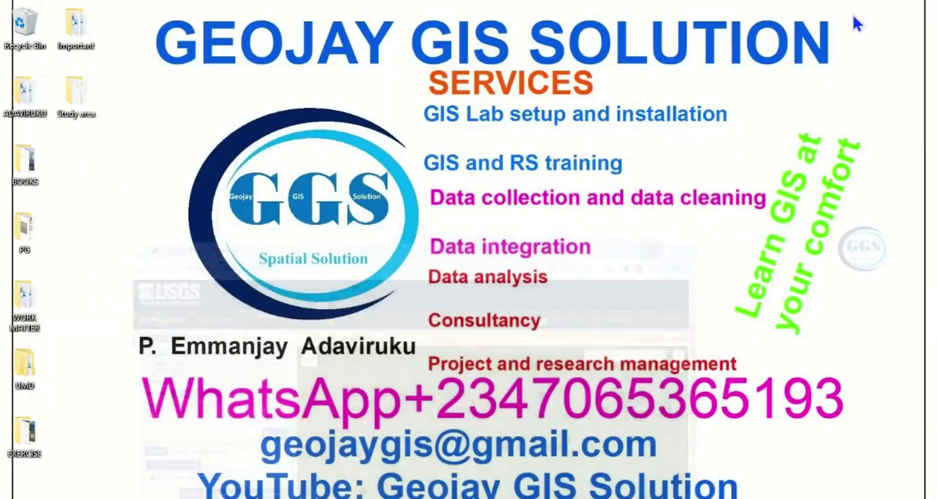
double_click(72, 102)
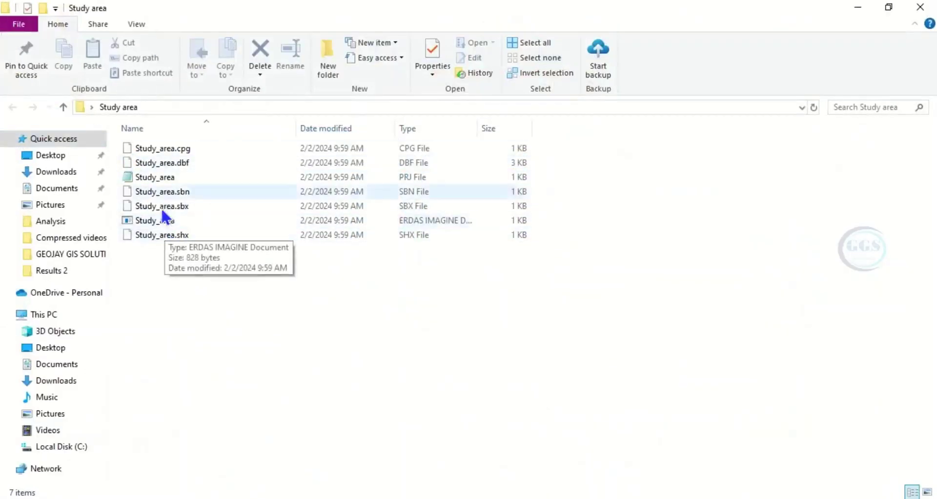
click(159, 164)
key(ctrl+a)
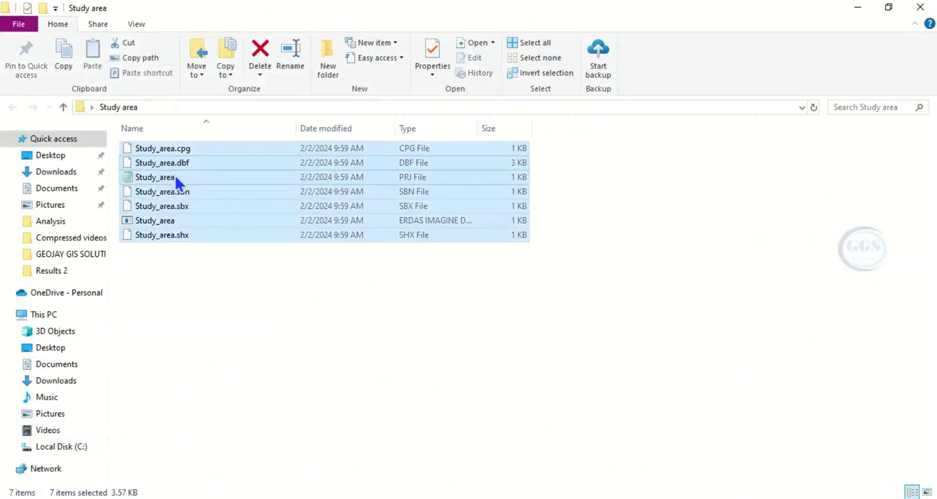
right_click(201, 189)
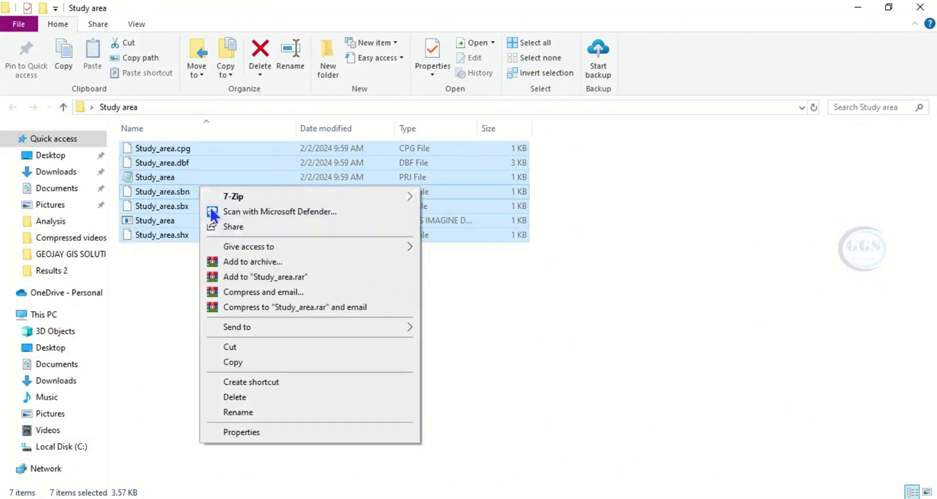
click(237, 263)
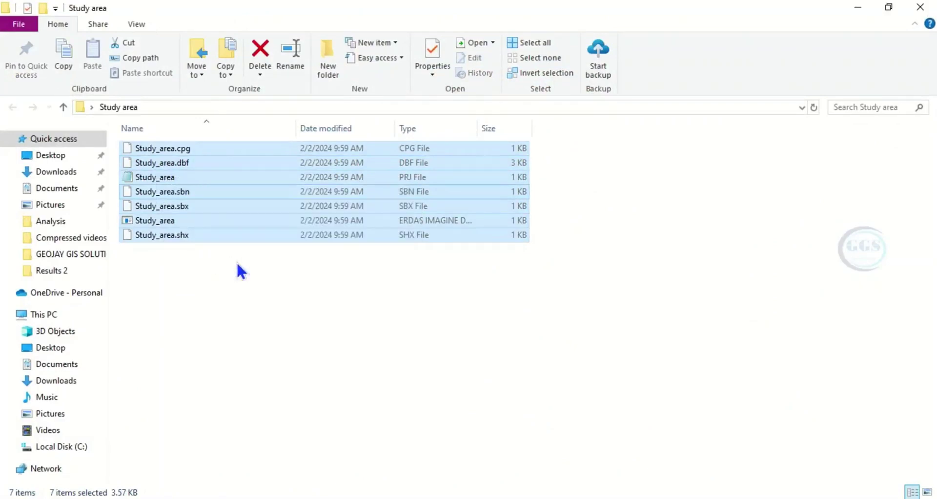
click(416, 239)
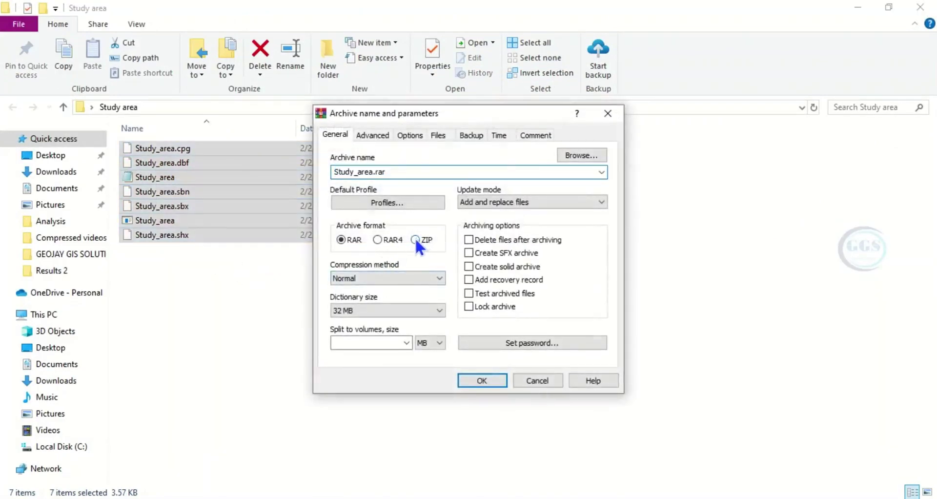
click(481, 380)
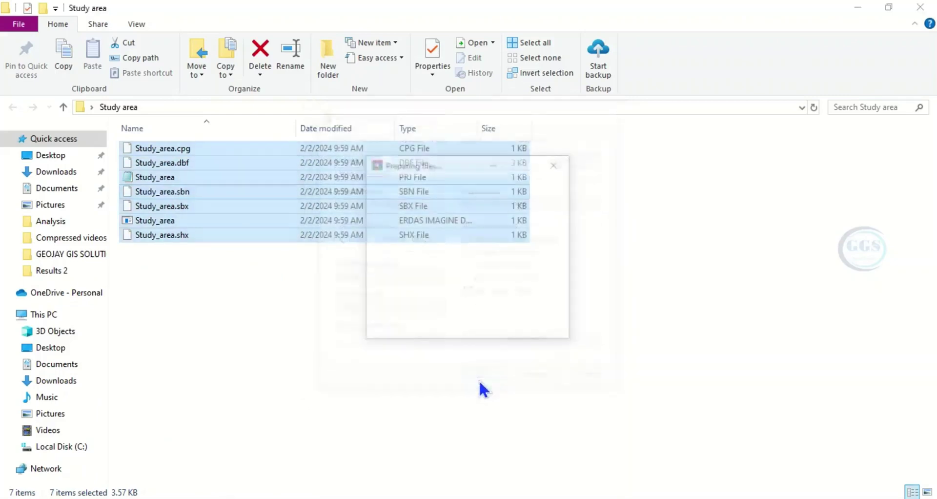
click(169, 250)
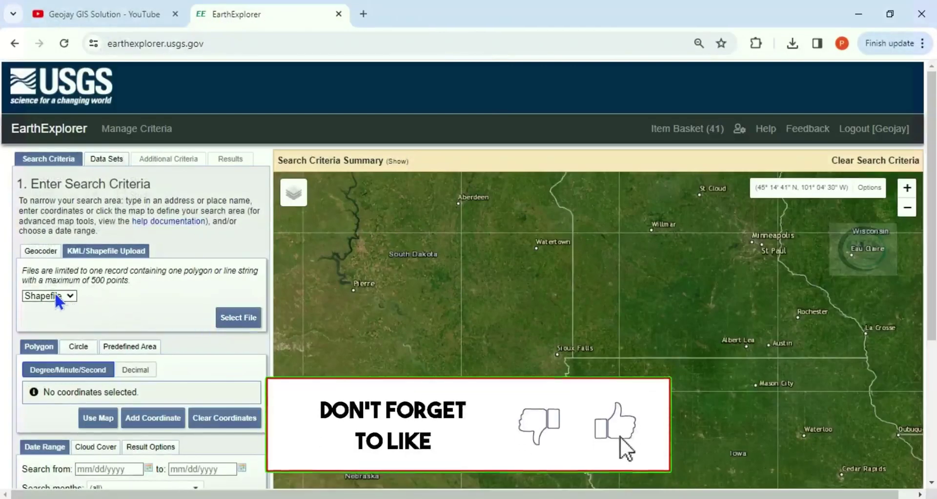
- Upload the Study_area.zip archive as the search shapefile in EarthExplorer
click(240, 321)
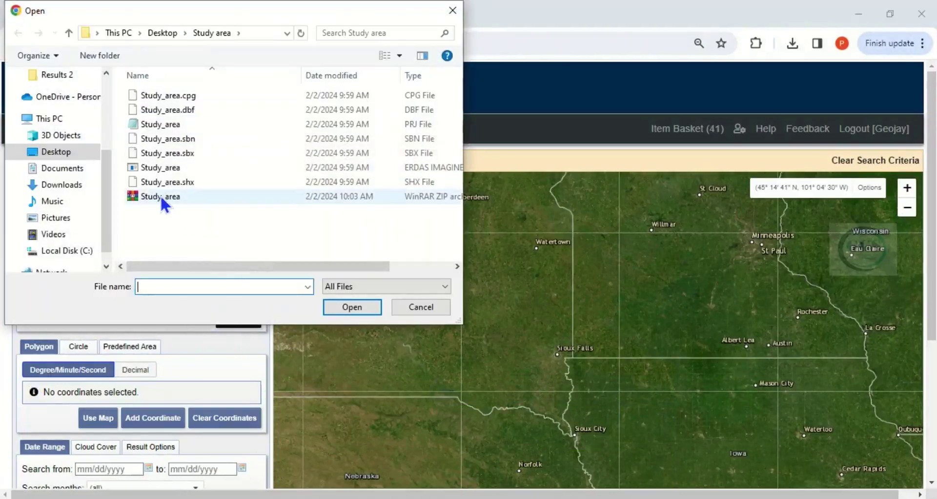
click(150, 195)
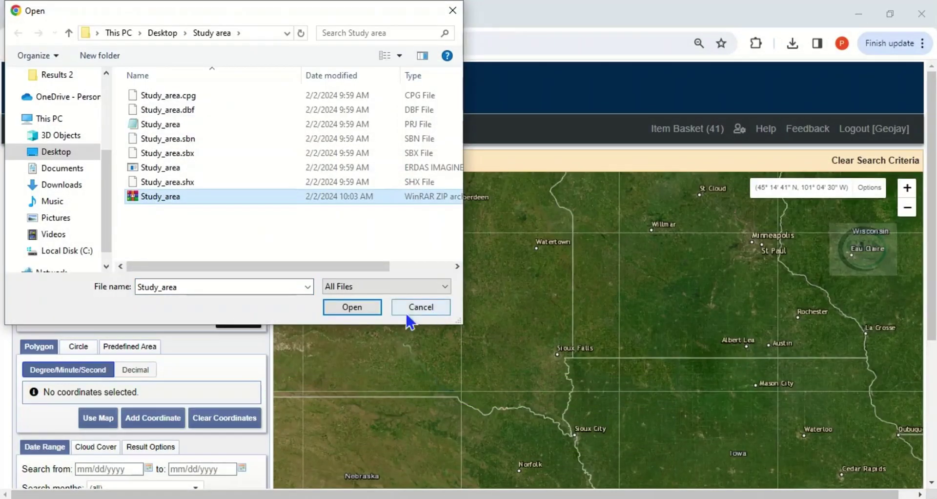
click(352, 307)
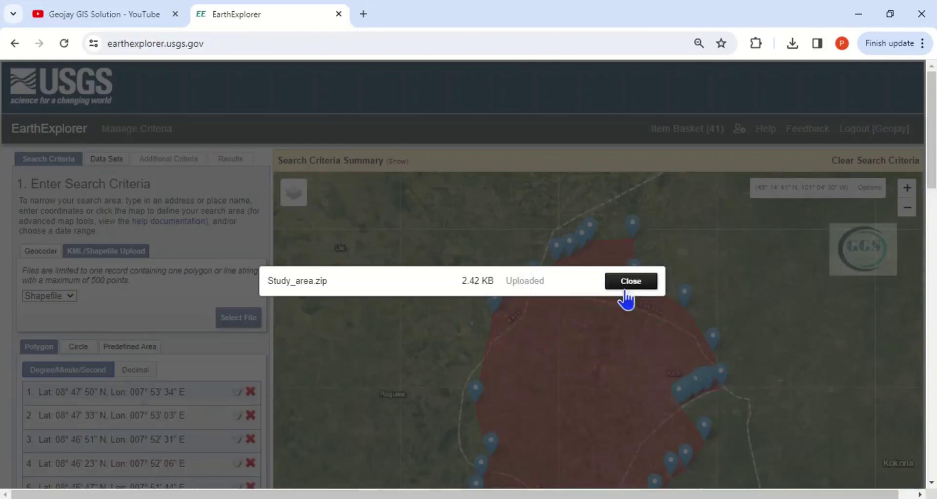
- Close the upload confirmation and zoom around the red Keffi study-area polygon
click(631, 281)
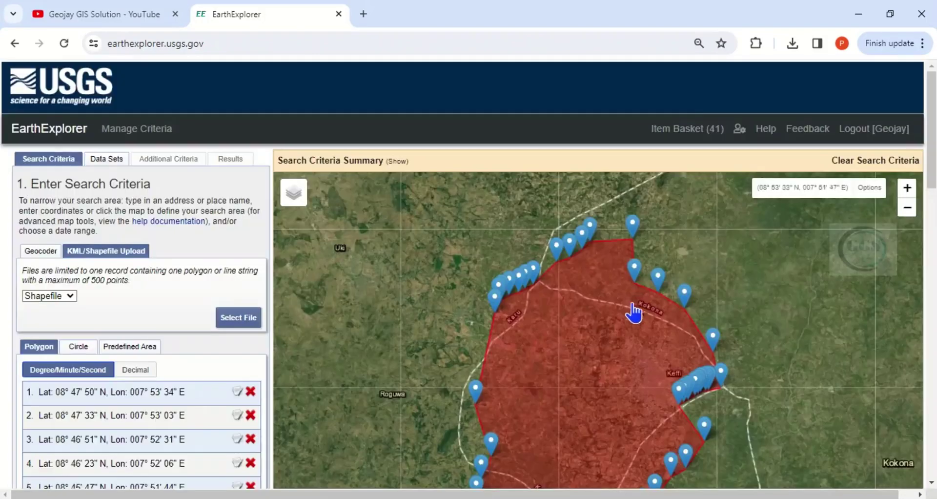
scroll(587, 267, up, 1)
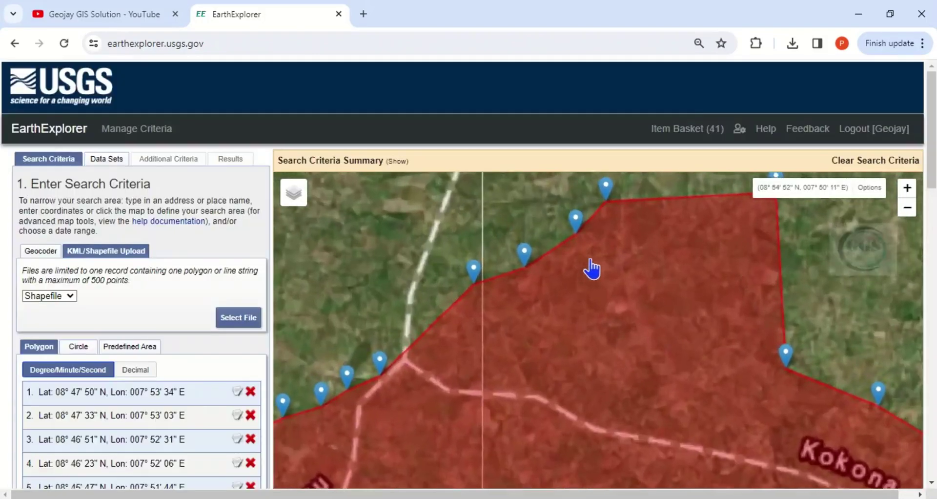
scroll(588, 268, down, 1)
scroll(599, 286, down, 1)
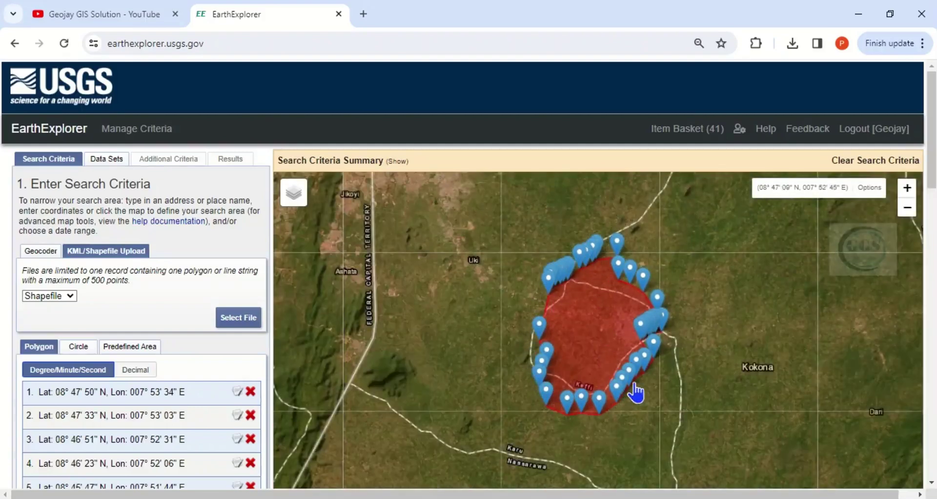
scroll(583, 393, up, 2)
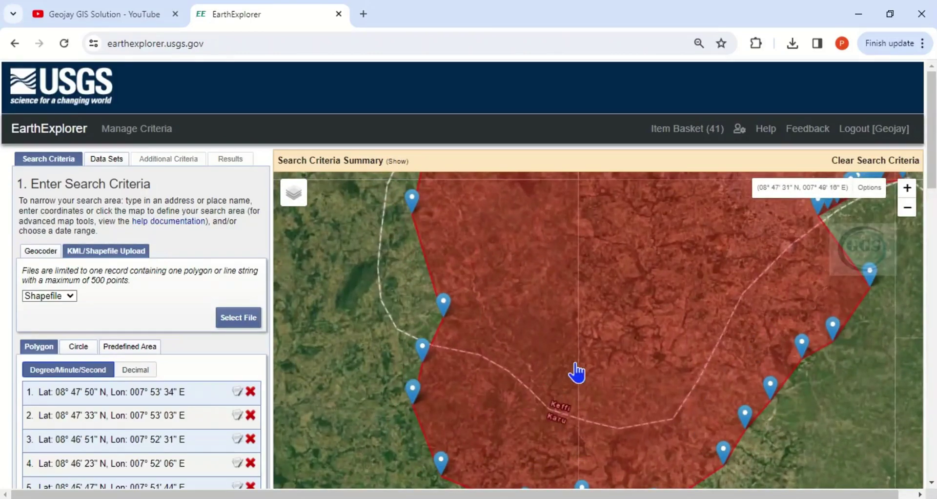
scroll(576, 373, down, 2)
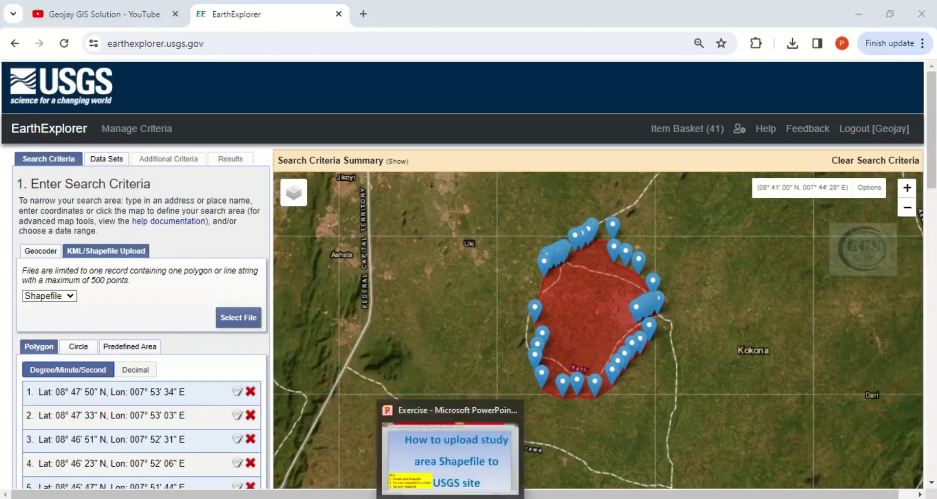
- Bring up the 'How to upload study area Shapefile to USGS site' slide in PowerPoint
click(478, 453)
drag(163, 121, 653, 410)
click(519, 290)
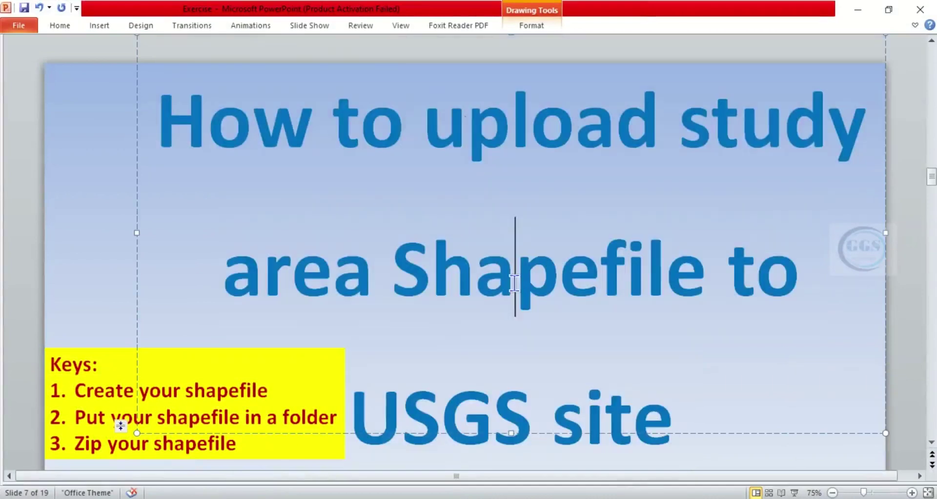